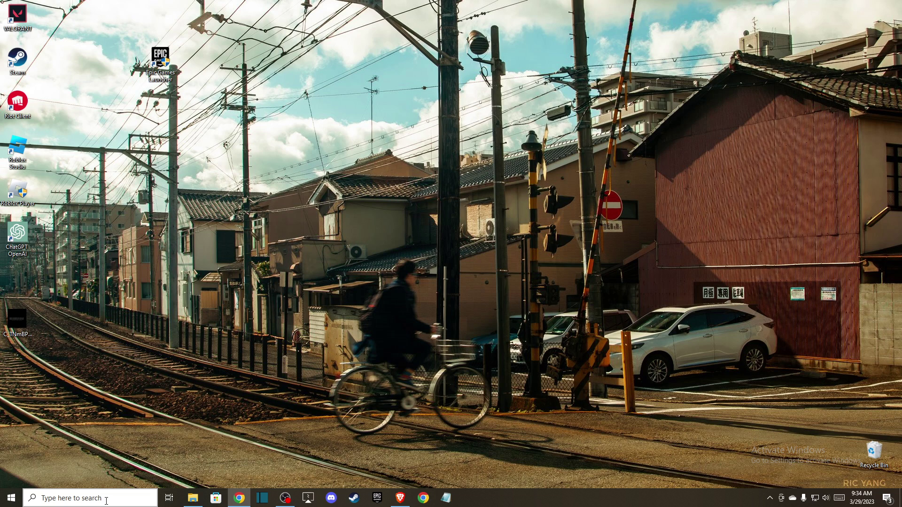
Open %LOCALAPPDATA% and try deleting the Steam folder
key("super+r")
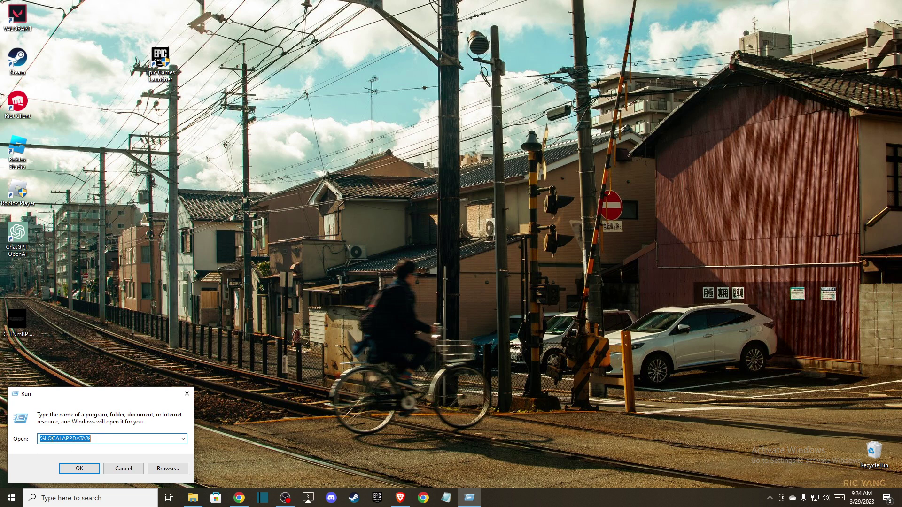
left_click(84, 468)
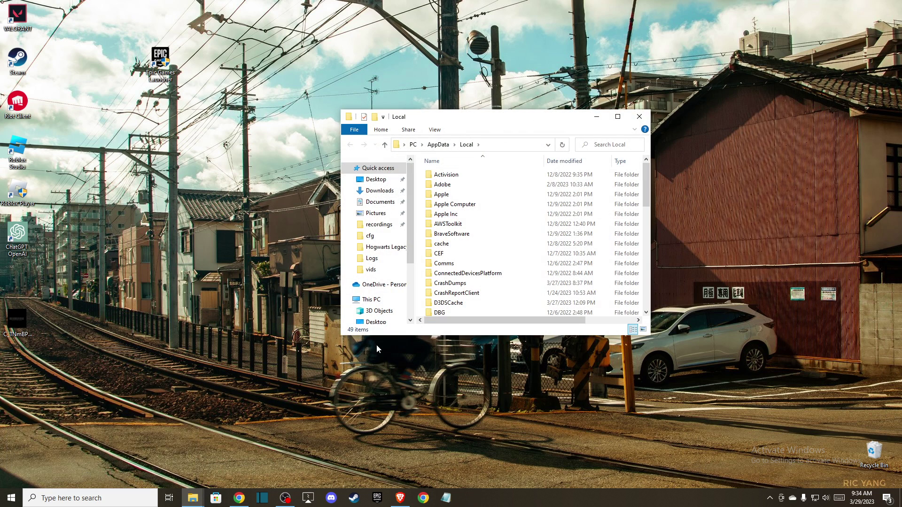
scroll(465, 261, "down", 10)
left_click(442, 232)
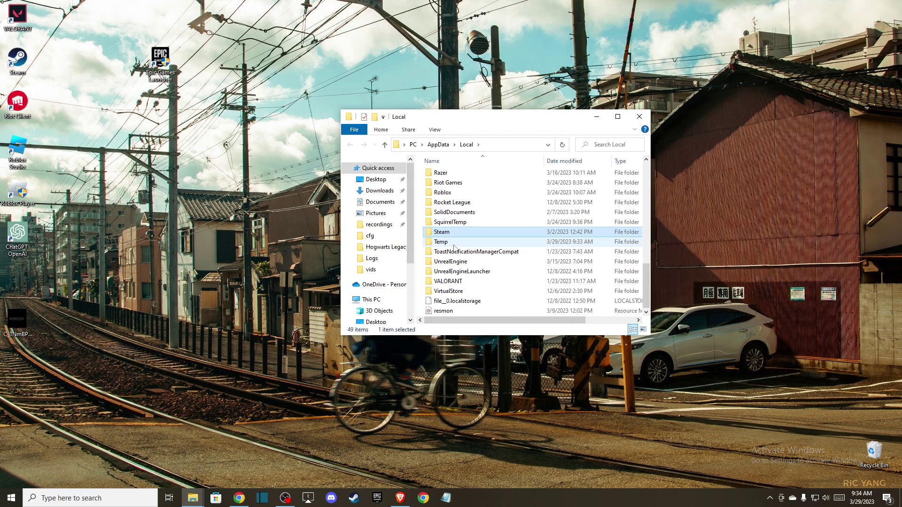
right_click(446, 232)
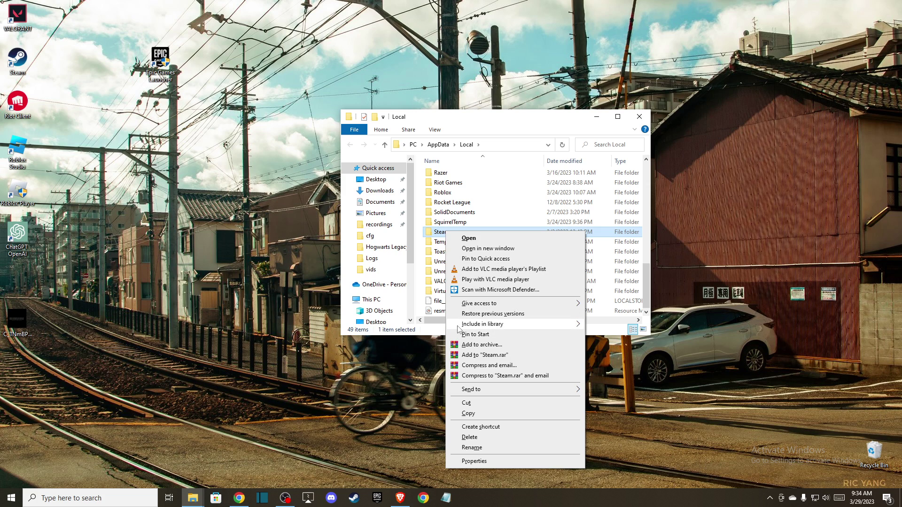
left_click(469, 437)
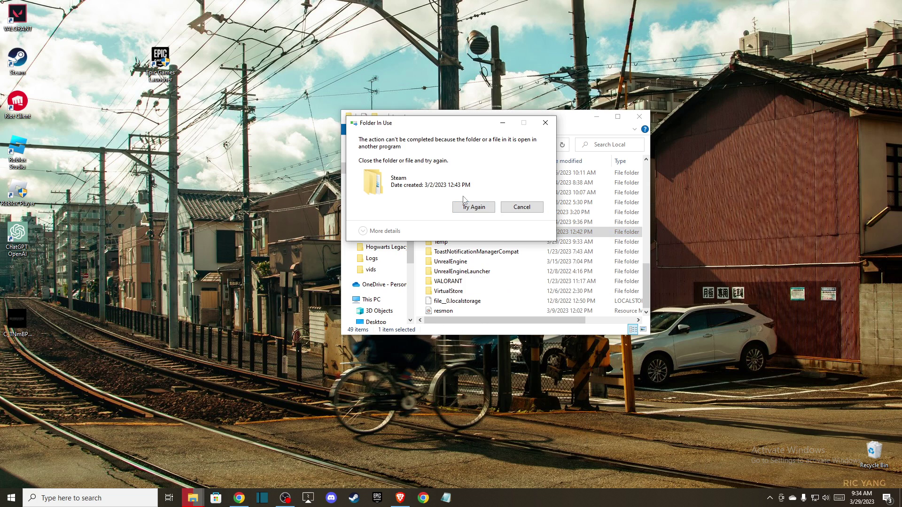
Quit the running Steam client from the system tray
left_click(772, 501)
right_click(799, 442)
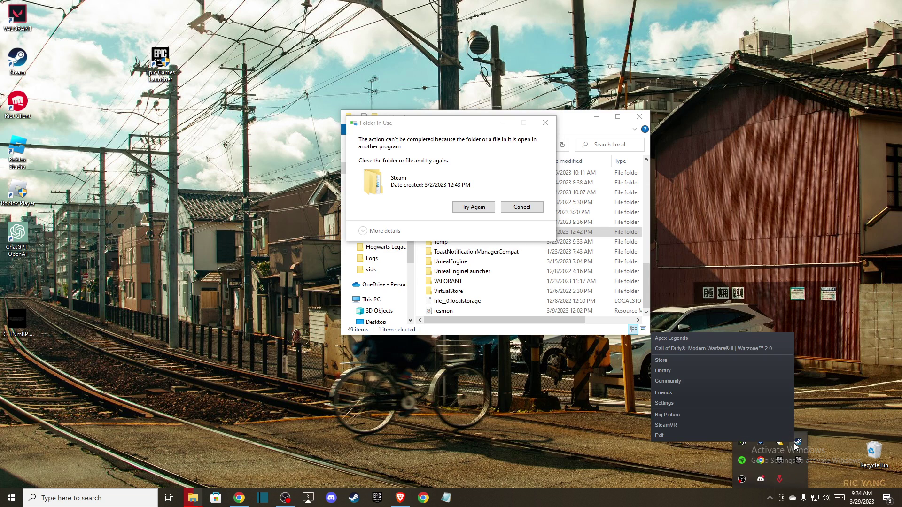
left_click(714, 434)
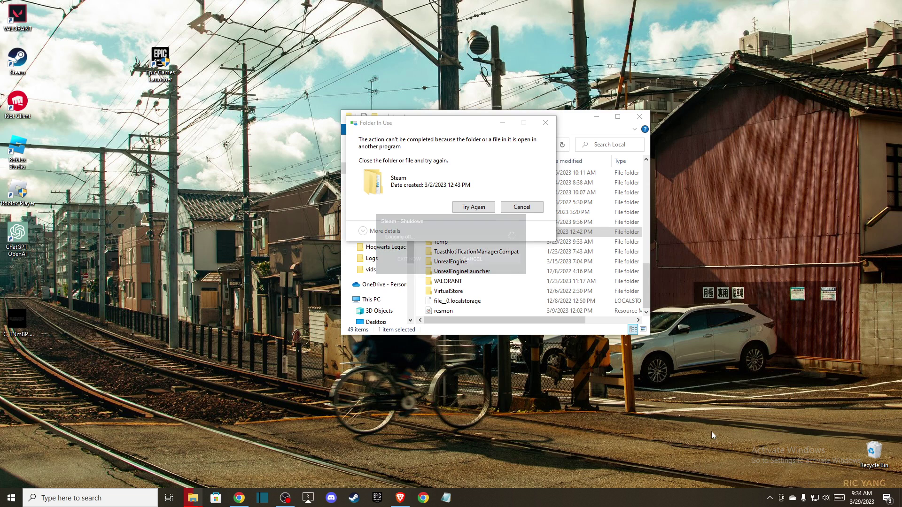
Retry the locked deletion, dismiss the in-use warning, and delete the Steam folder again
left_click(479, 209)
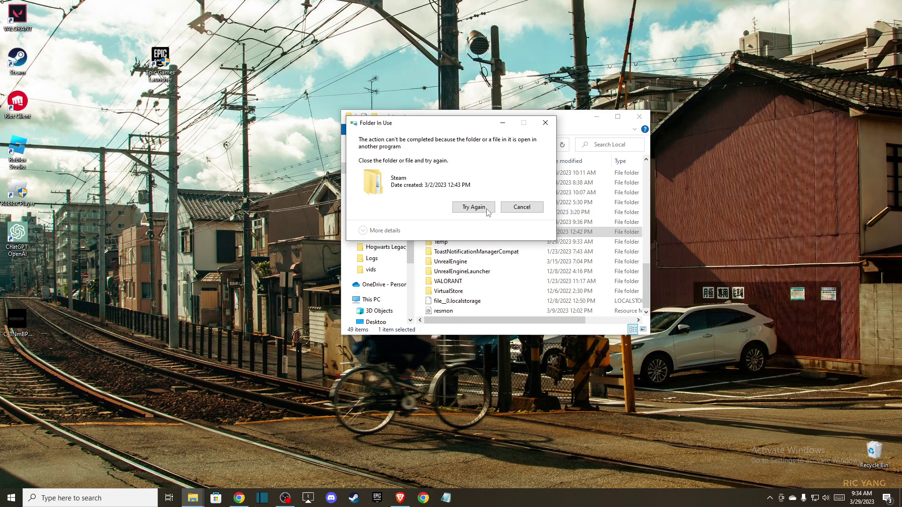
left_click(470, 210)
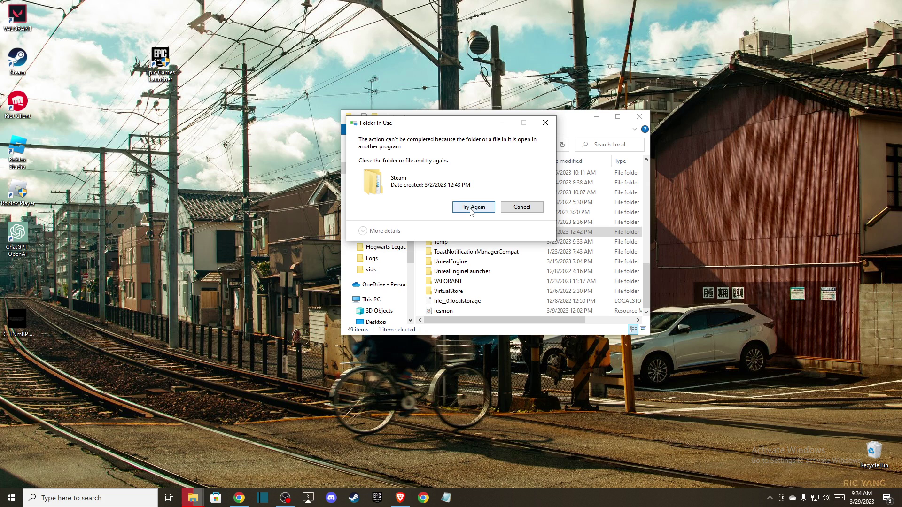
left_click(521, 207)
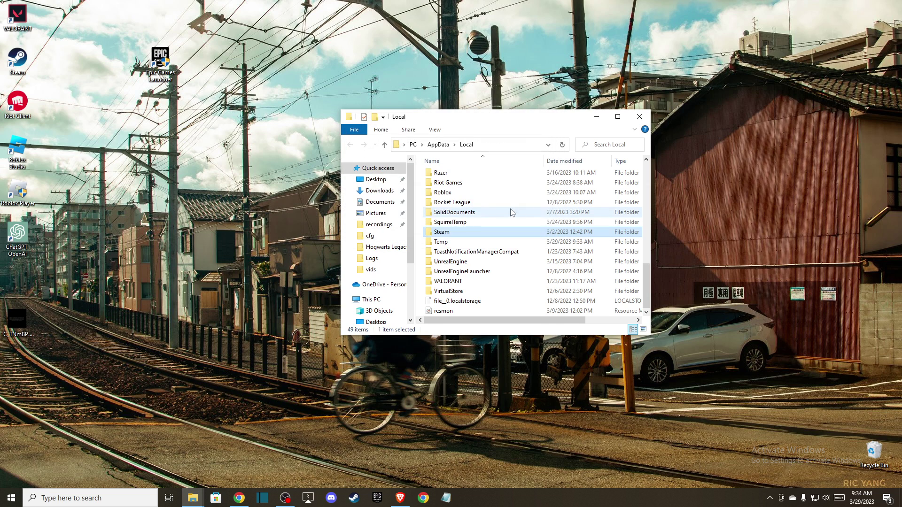
right_click(444, 233)
left_click(484, 442)
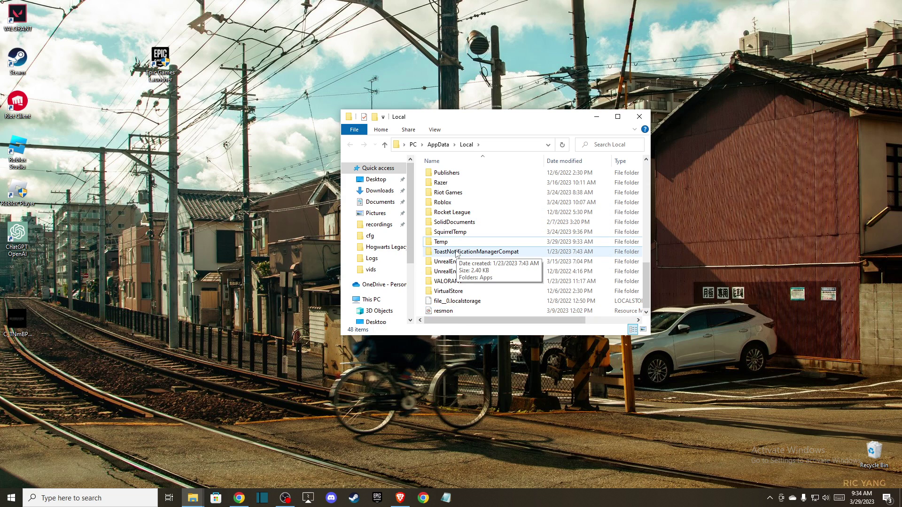
mouse_move(441, 242)
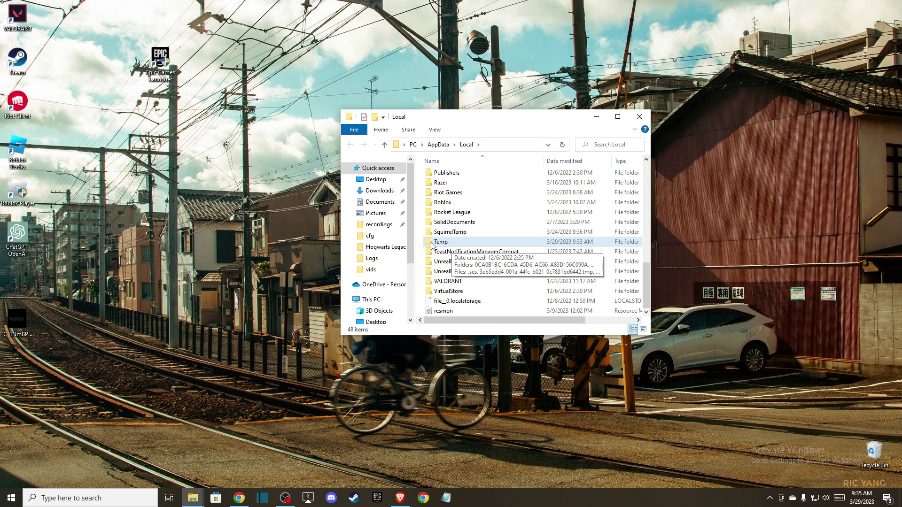
Close the Local folder and run Command Prompt as administrator via a 'command' search
left_click(639, 117)
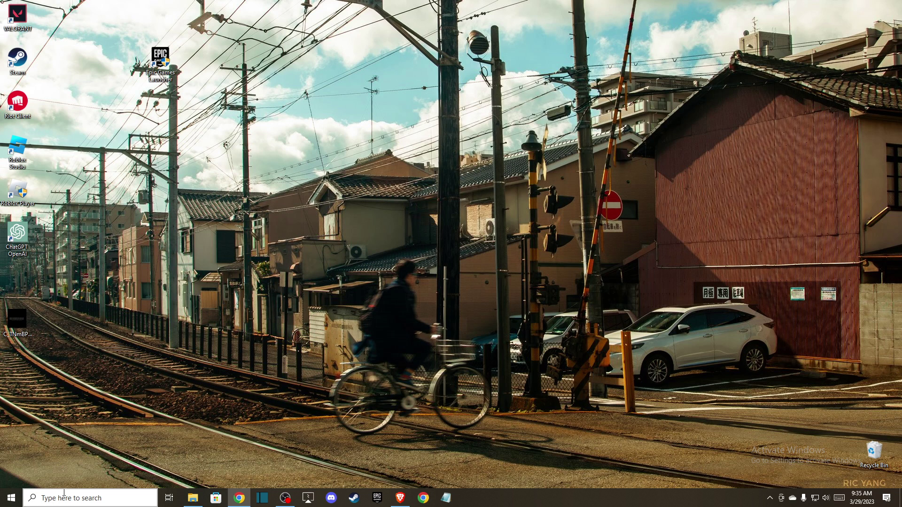
left_click(92, 497)
type("coimm")
key("BackSpace")
key("BackSpace")
key("BackSpace")
type("o")
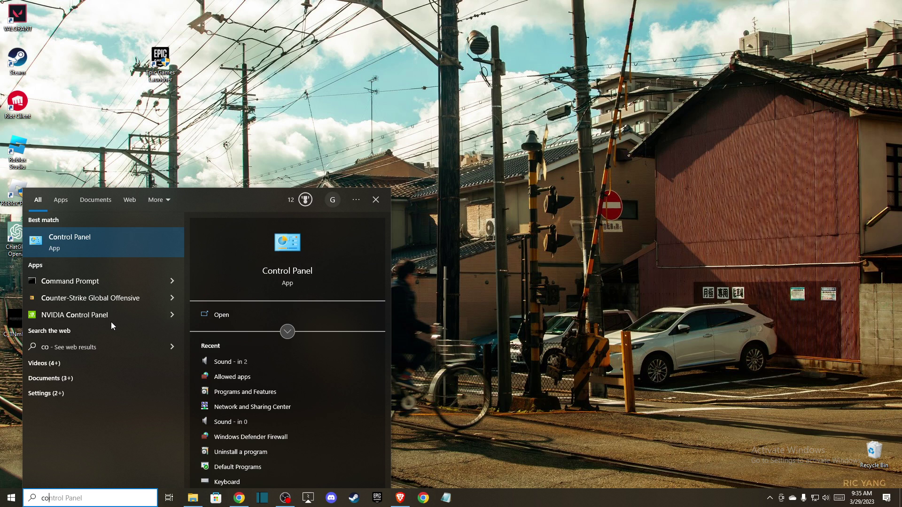
type("o")
key("BackSpace")
type("mma")
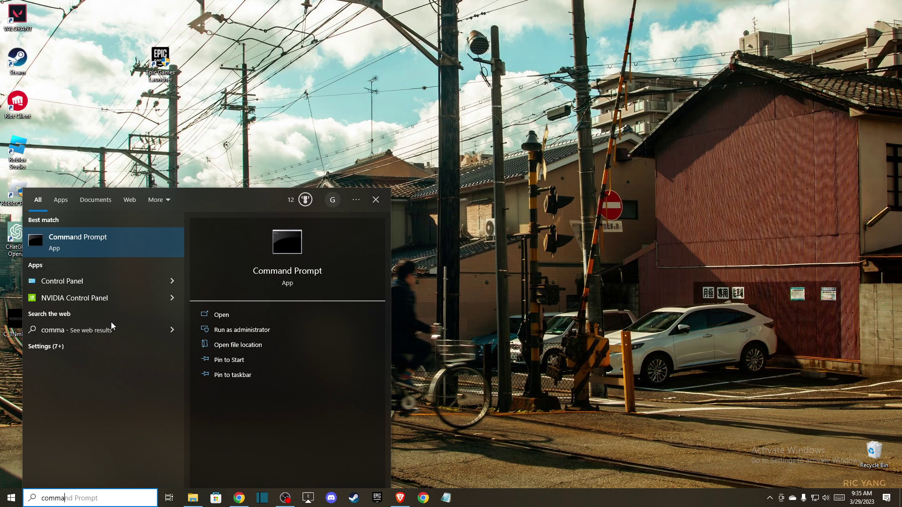
right_click(77, 238)
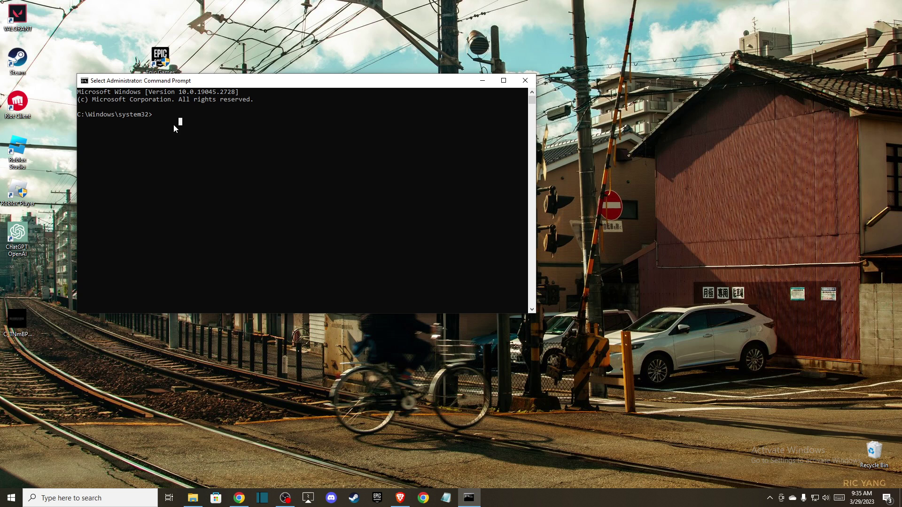
type("ipconfig ")
type("/flushdns")
Run ipconfig /flushdns, netsh winsock reset and netsh int ip reset, then close Command Prompt
key("Return")
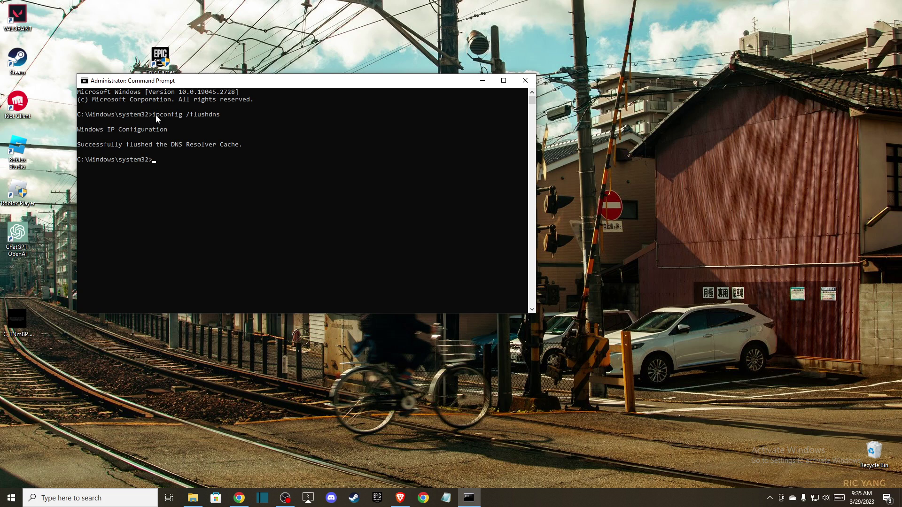
type("netsh winsock reset")
key("Return")
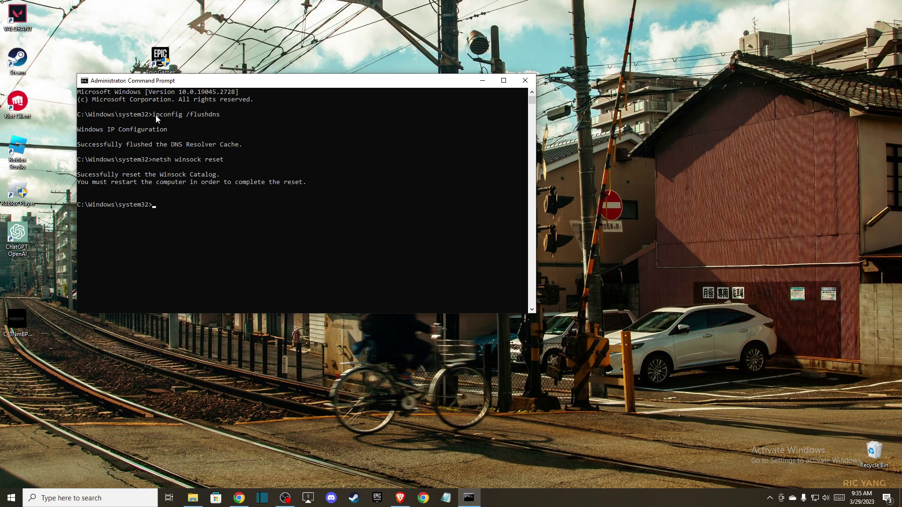
type("netsh")
type(" int ip reset")
key("Return")
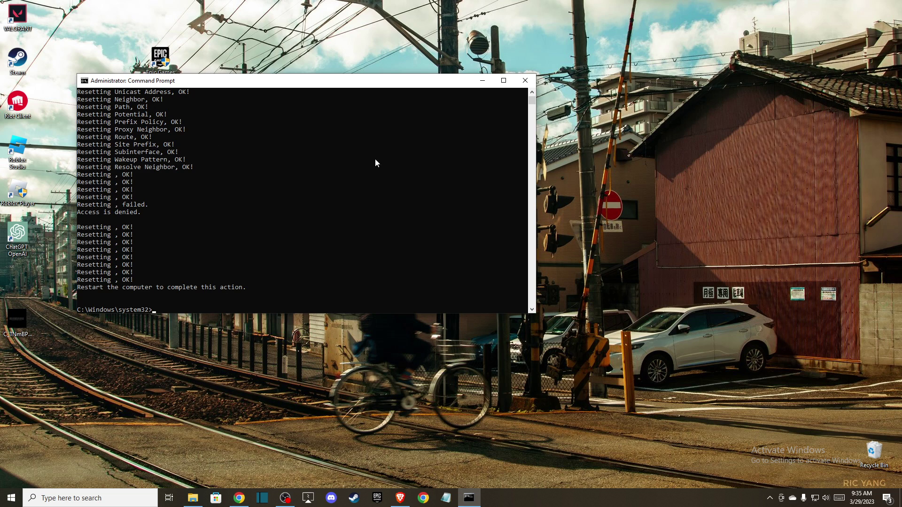
left_click(525, 81)
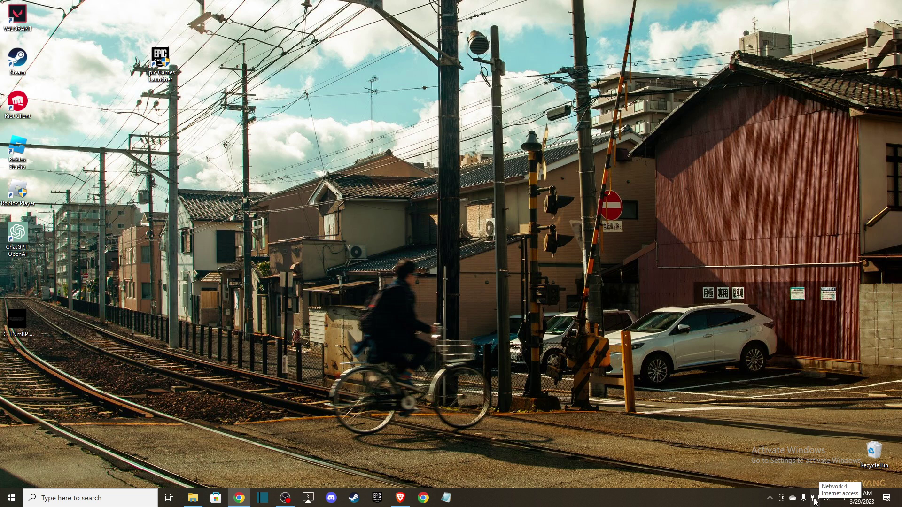
Open the Ethernet adapter's Properties through Network & Internet settings and Change adapter options
right_click(814, 500)
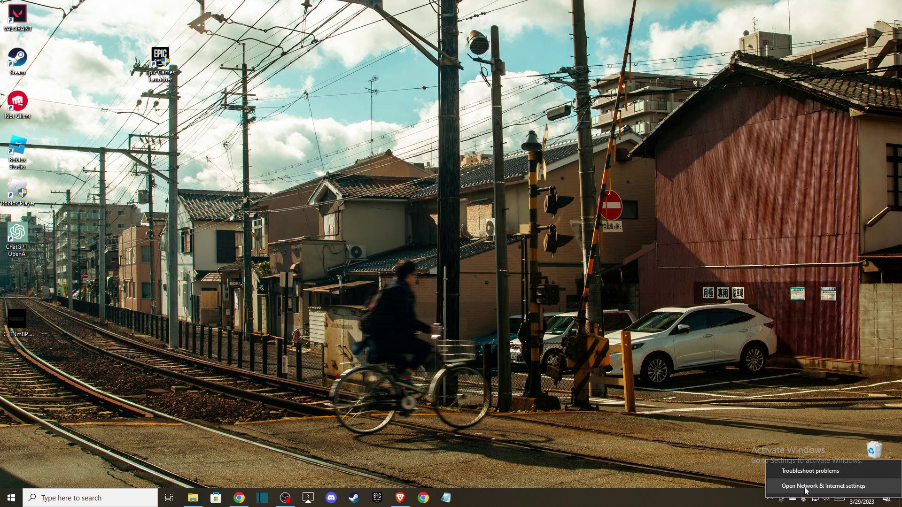
left_click(805, 486)
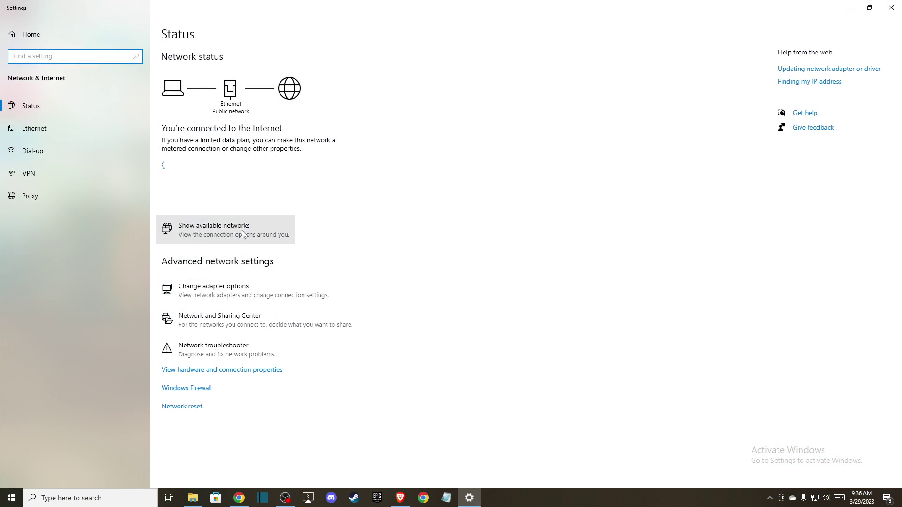
left_click(171, 305)
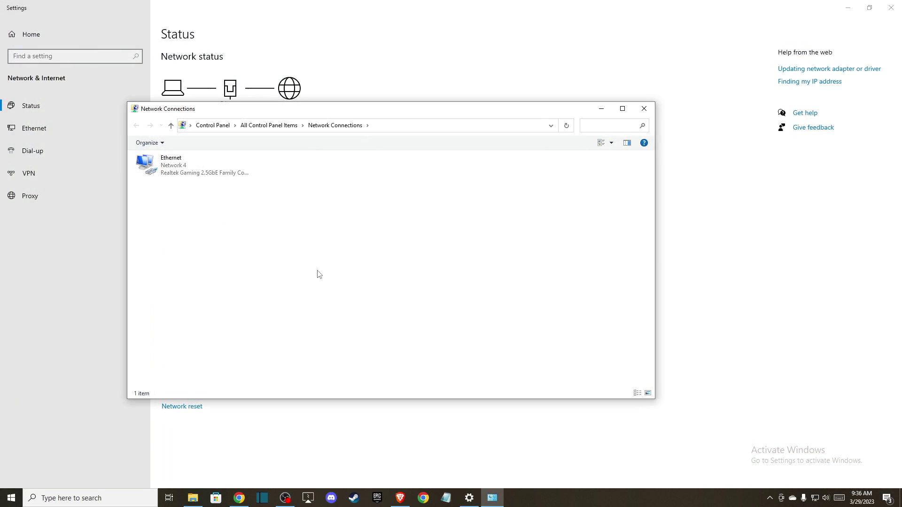
left_click(218, 170)
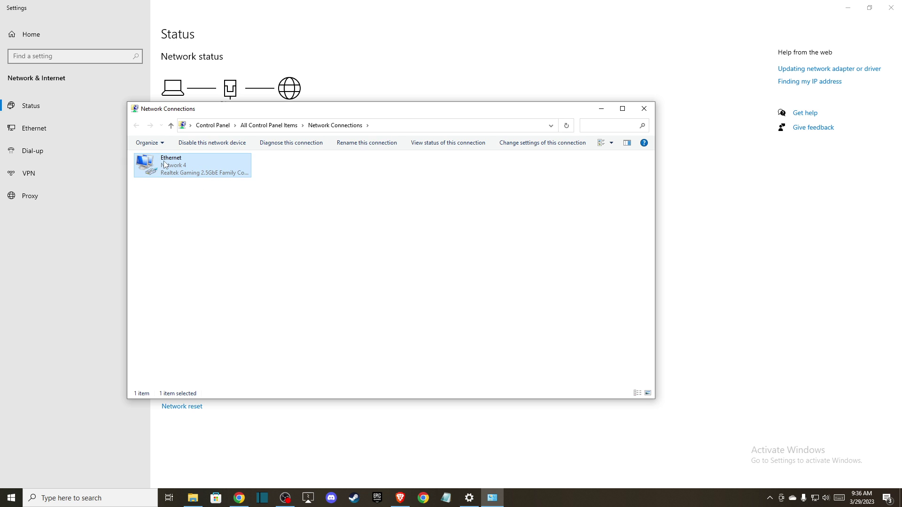
right_click(164, 164)
left_click(200, 250)
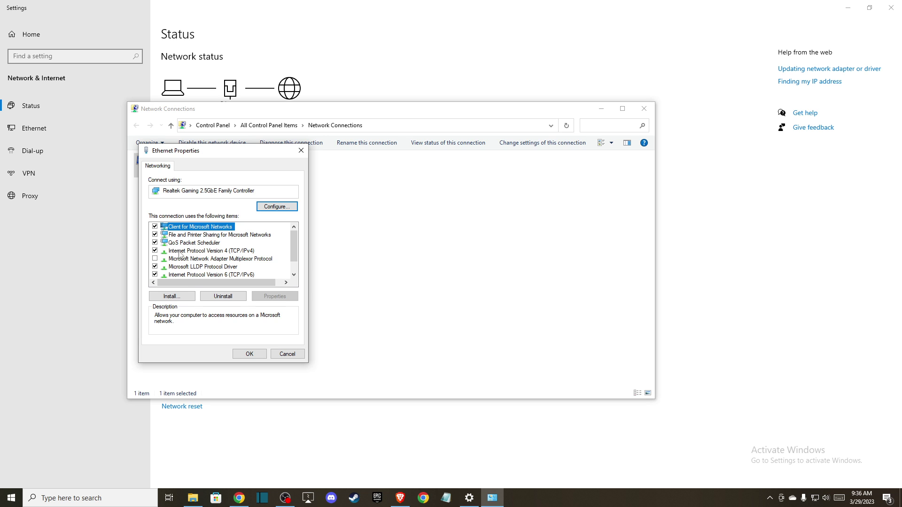
Set Ethernet IPv4 DNS to 8.8.8.8 and 8.8.4.4, confirm, and close the network windows
double_click(186, 251)
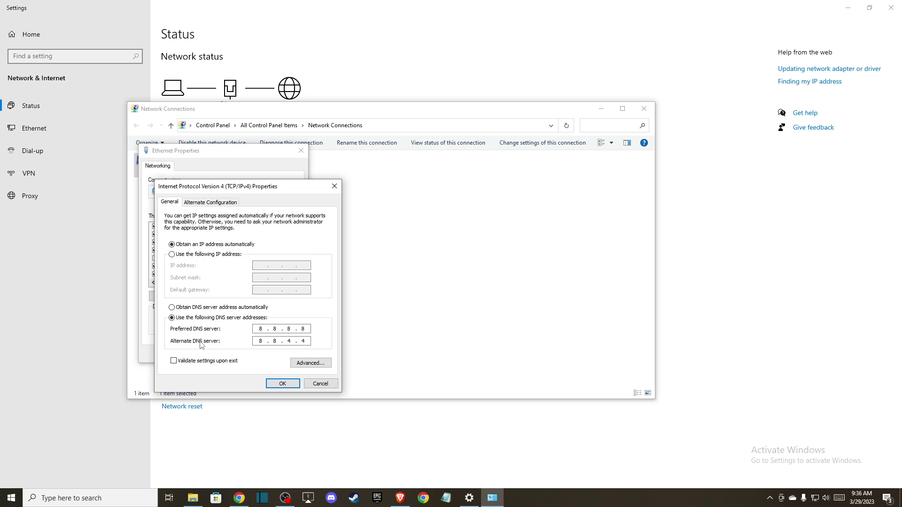
double_click(260, 343)
left_click(315, 386)
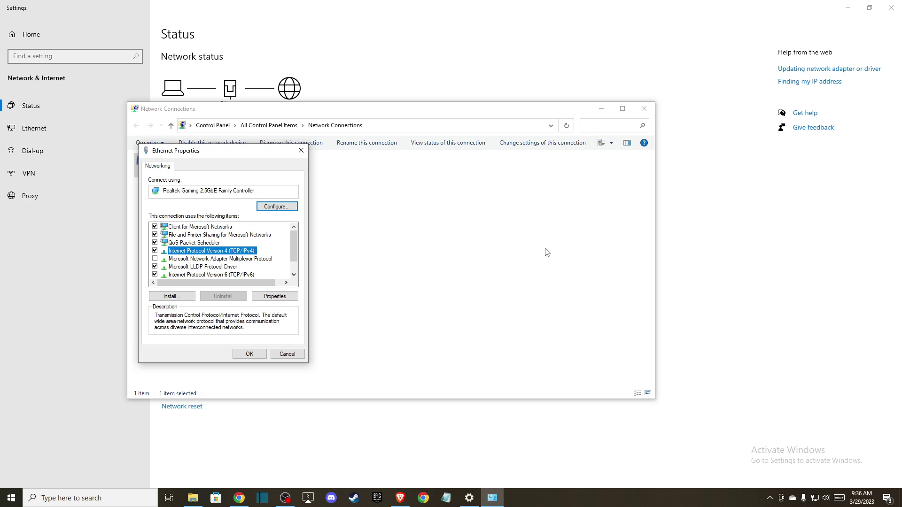
left_click(250, 353)
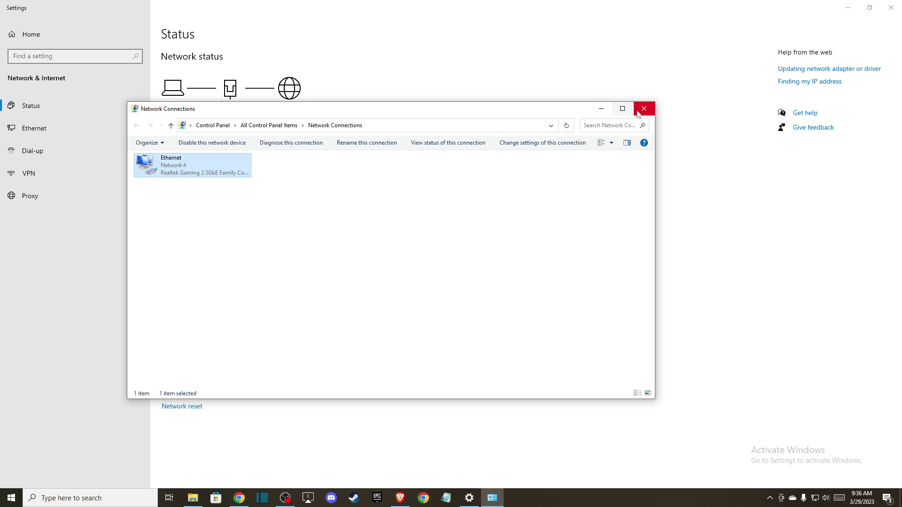
left_click(643, 109)
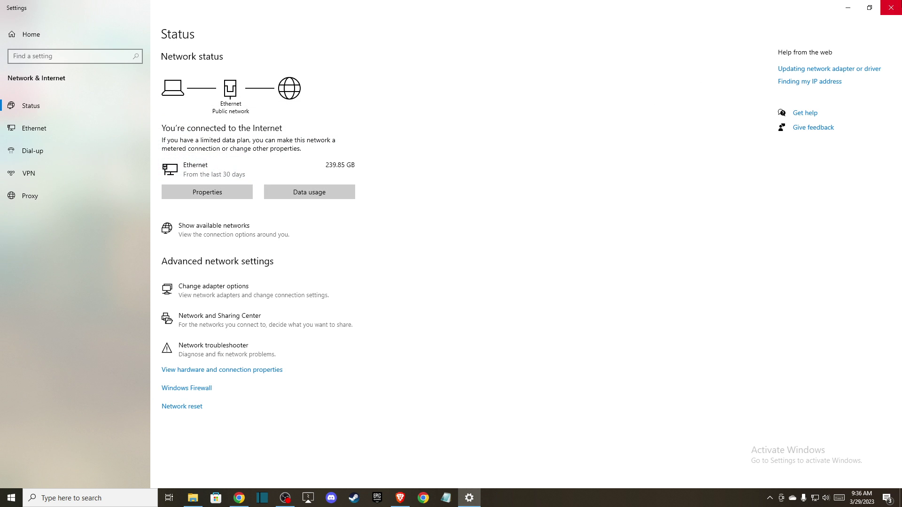
left_click(890, 7)
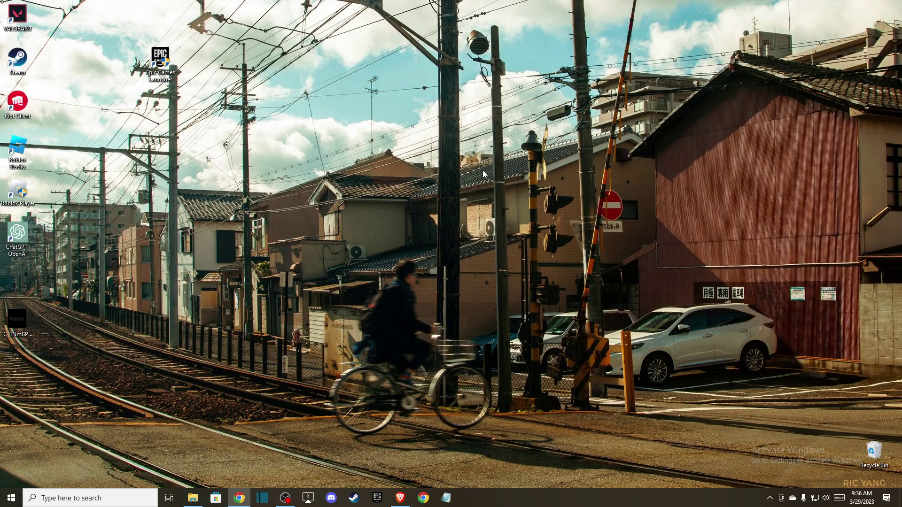